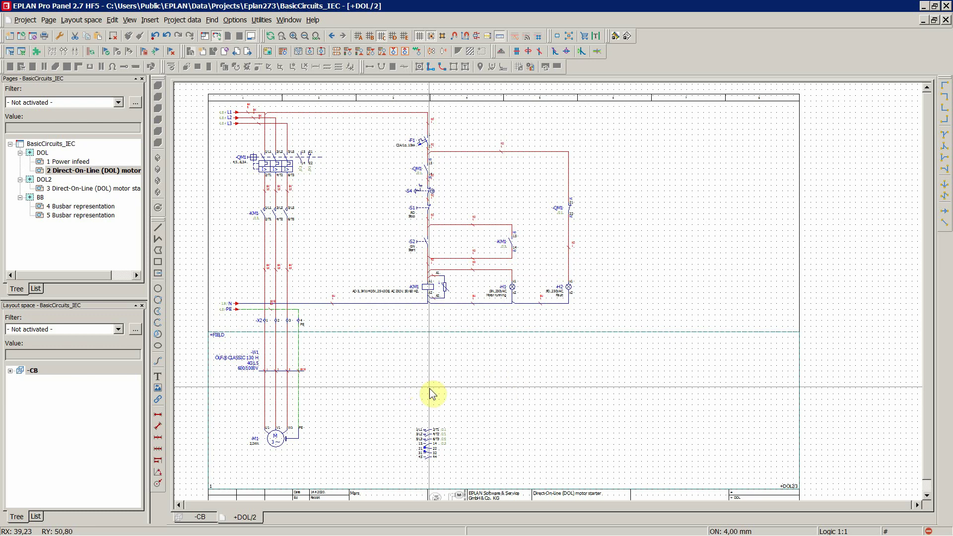
# Zoom in on the control circuit around -S4, -S1 and -S2 on the DOL page
pyautogui.click(366, 332)
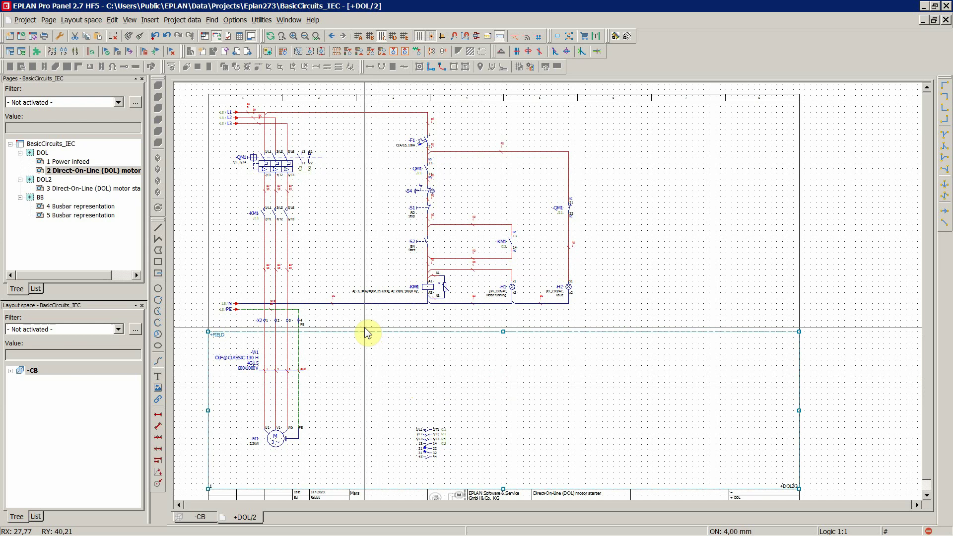
pyautogui.scroll(1, 229, 181)
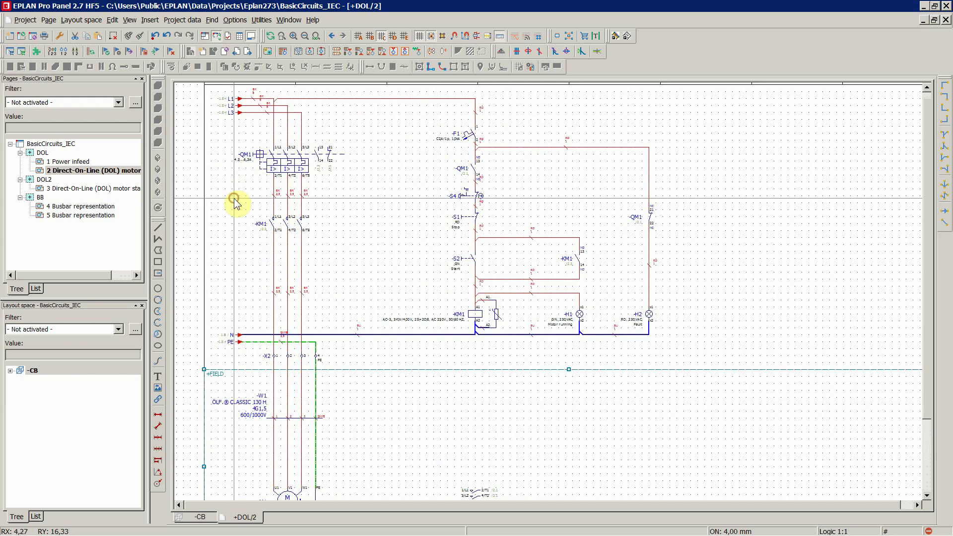
pyautogui.click(234, 199)
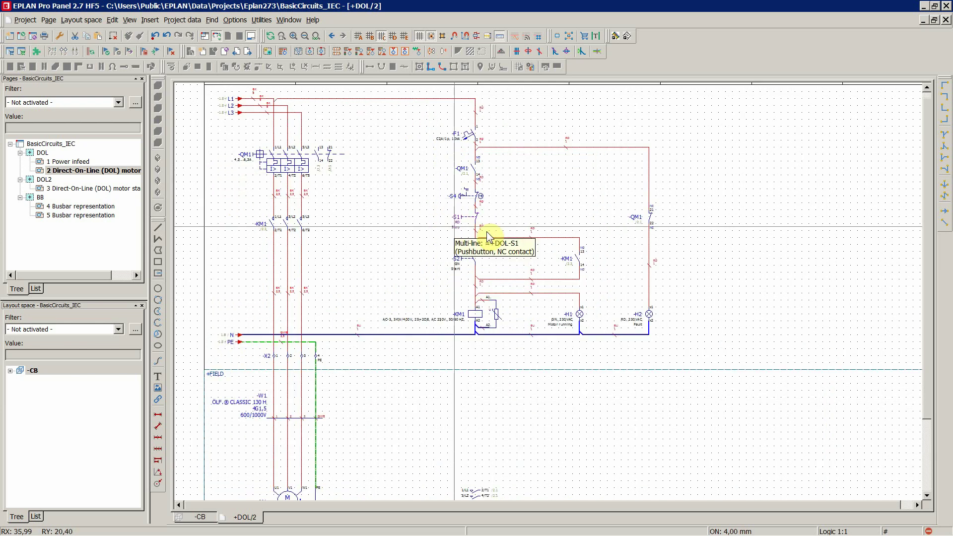
pyautogui.scroll(4, 519, 238)
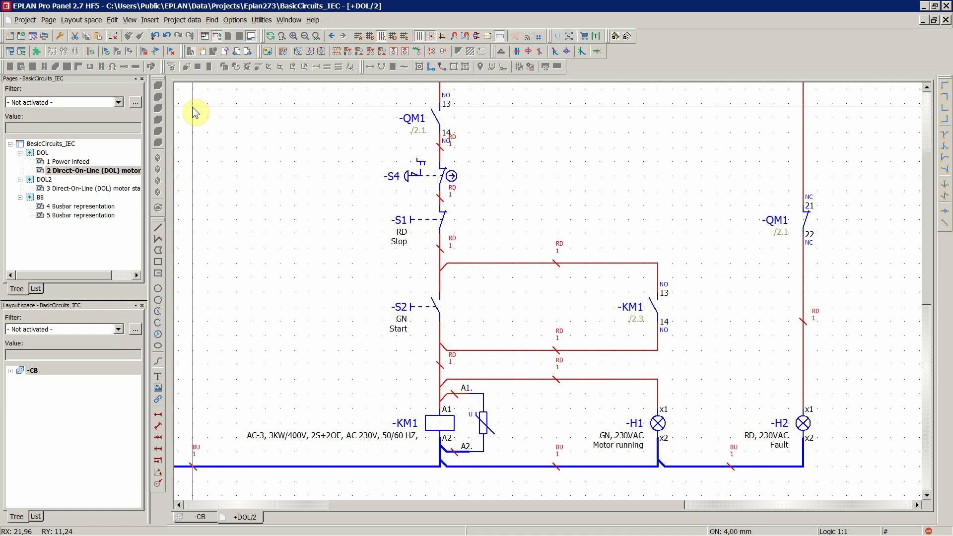
# Open the device navigator from the Project data menu
pyautogui.click(179, 20)
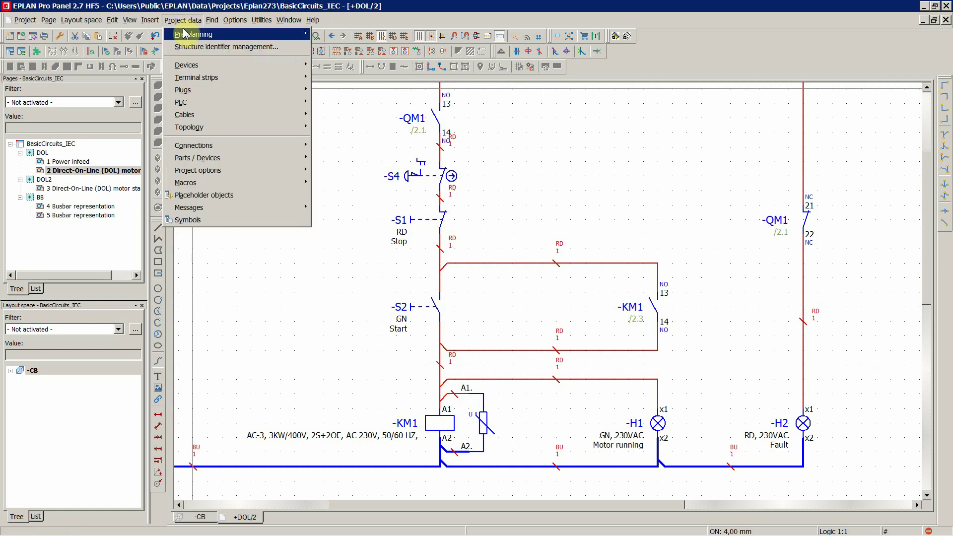
pyautogui.moveTo(187, 65)
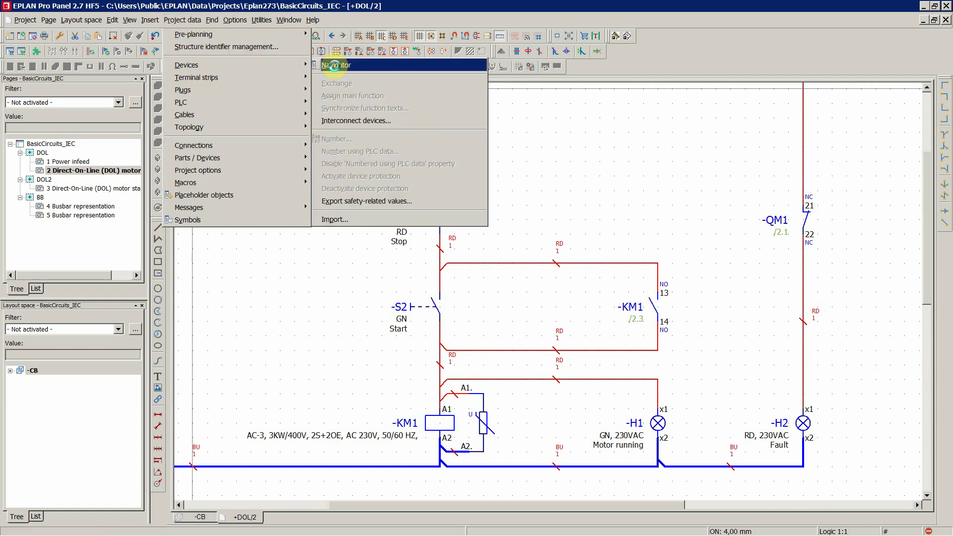
pyautogui.click(327, 66)
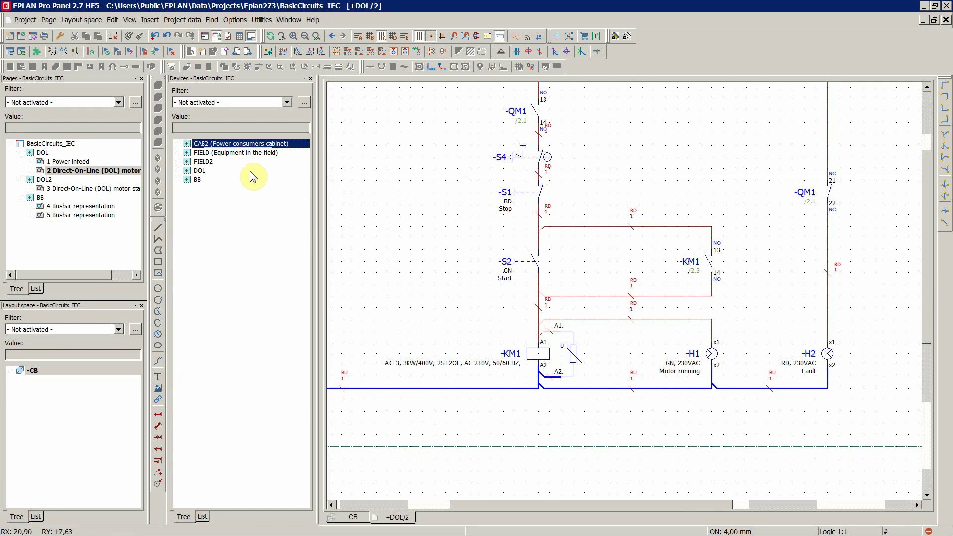
# Expand DOL and S1, then select its NC auxiliary and pushbutton NC contact entries
pyautogui.doubleClick(201, 171)
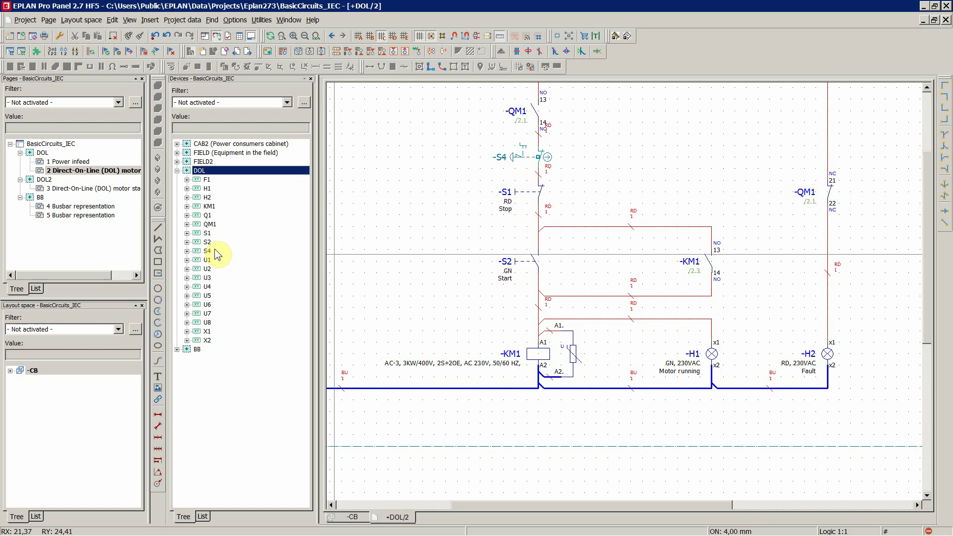
pyautogui.doubleClick(207, 233)
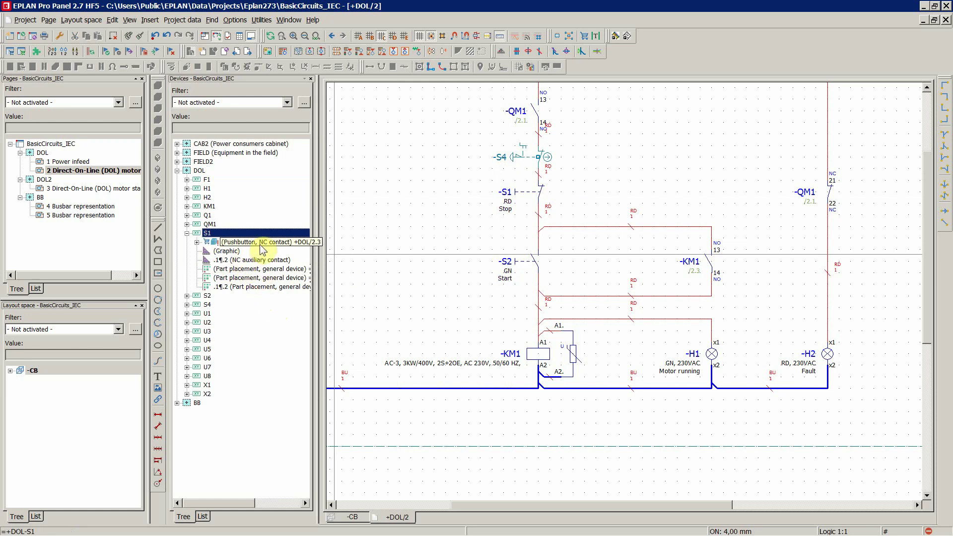
pyautogui.click(235, 261)
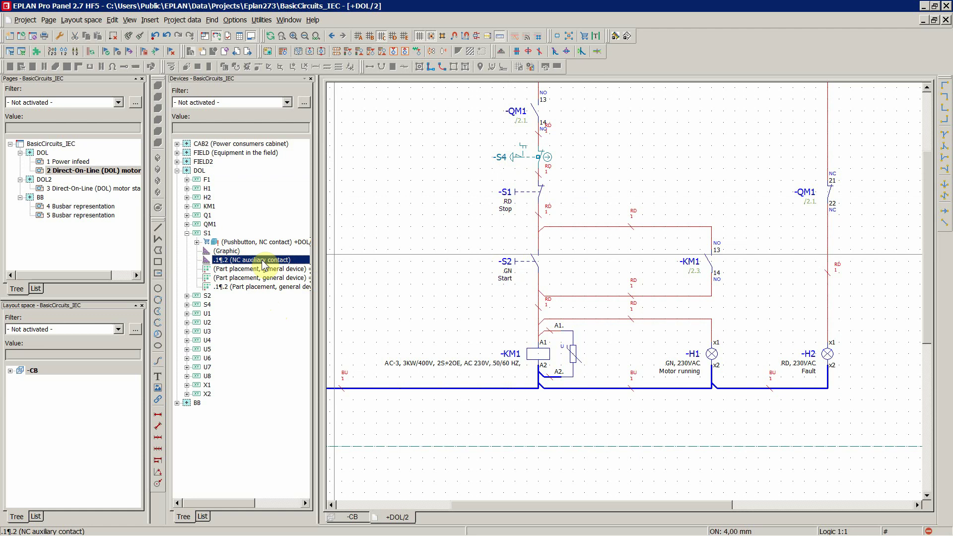
pyautogui.click(234, 243)
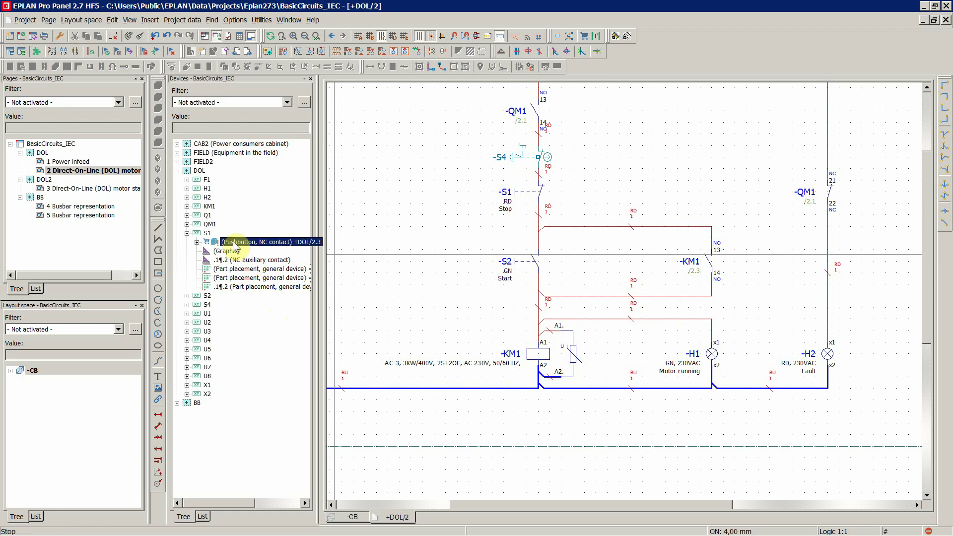
pyautogui.rightClick(252, 261)
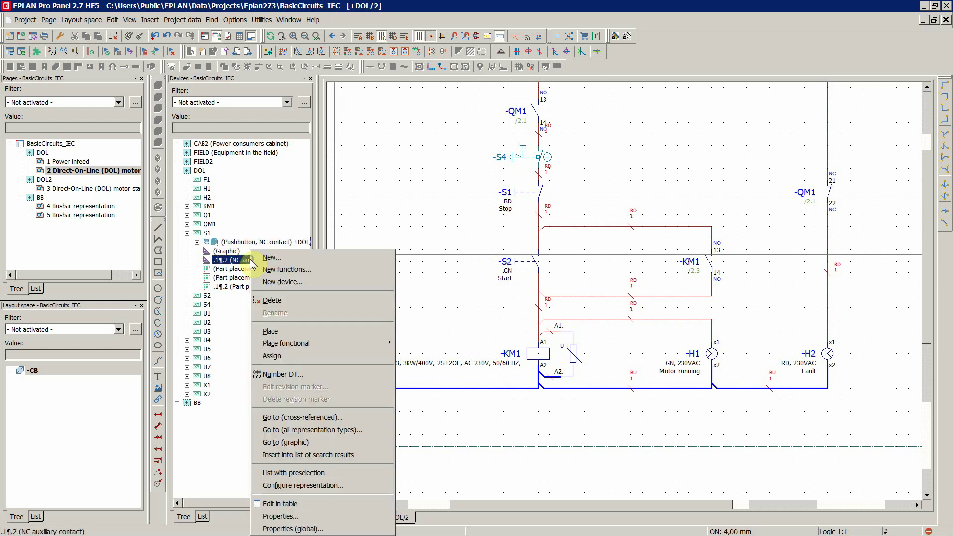
pyautogui.click(273, 357)
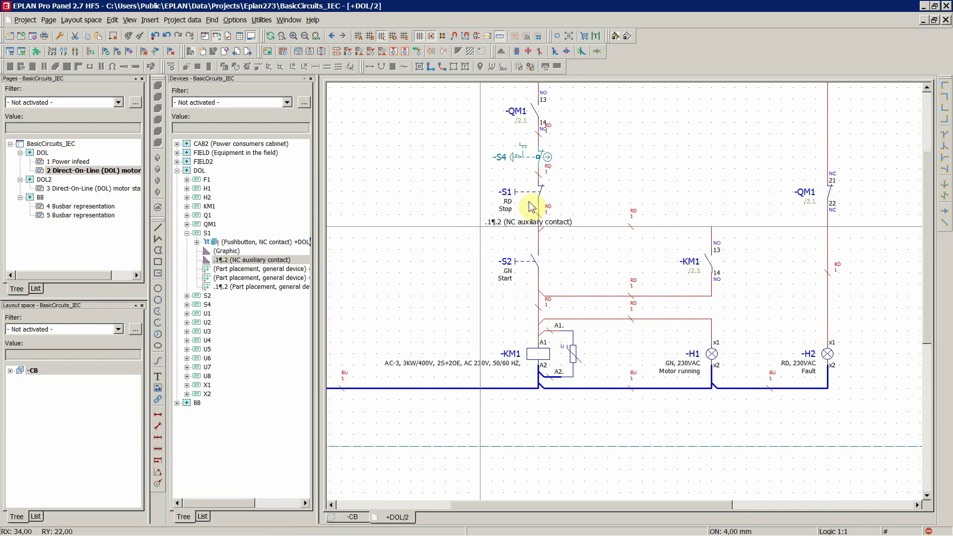
pyautogui.scroll(2, 558, 204)
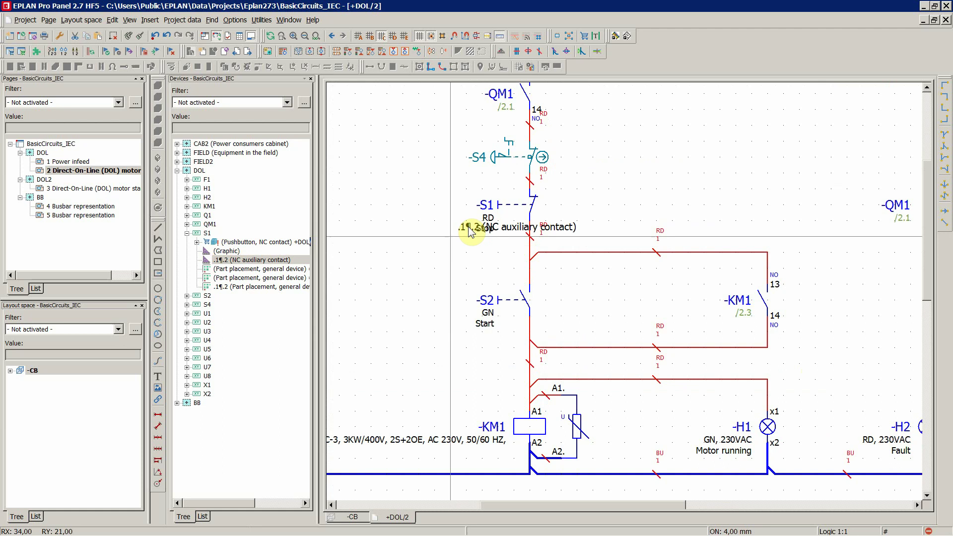
pyautogui.click(498, 206)
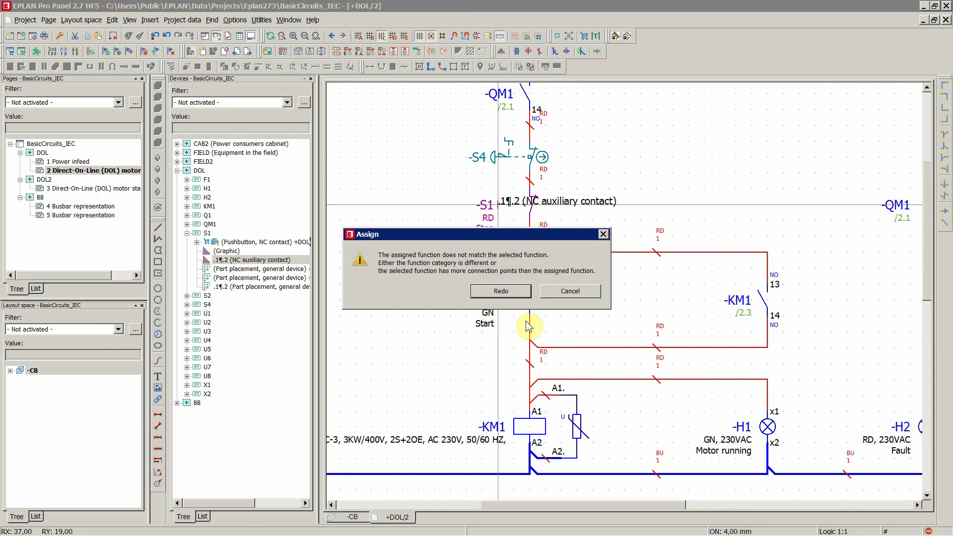
pyautogui.click(570, 292)
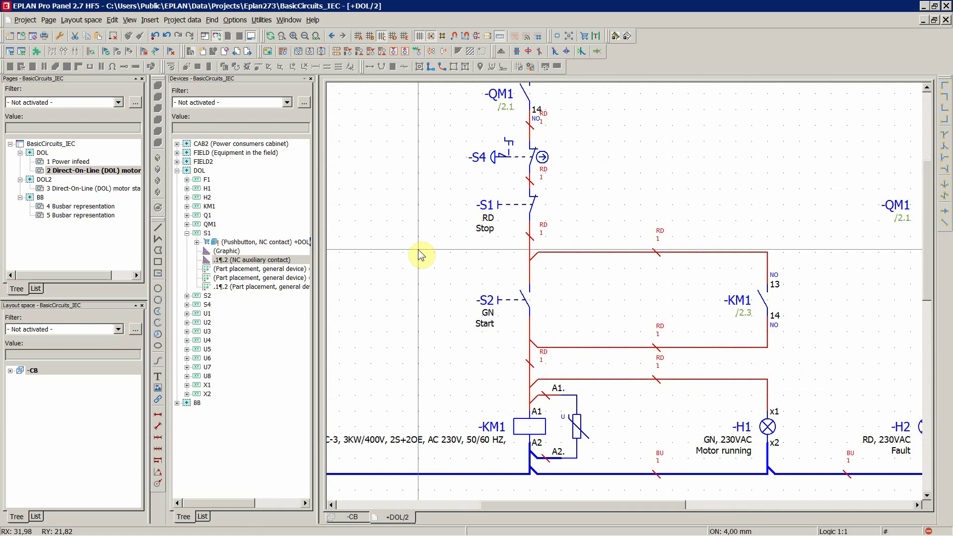
pyautogui.click(239, 243)
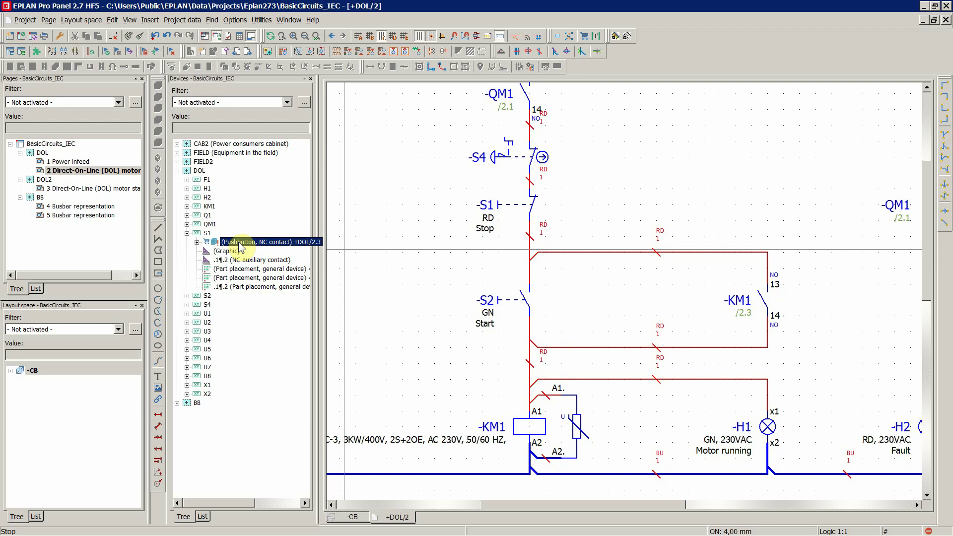
pyautogui.click(234, 261)
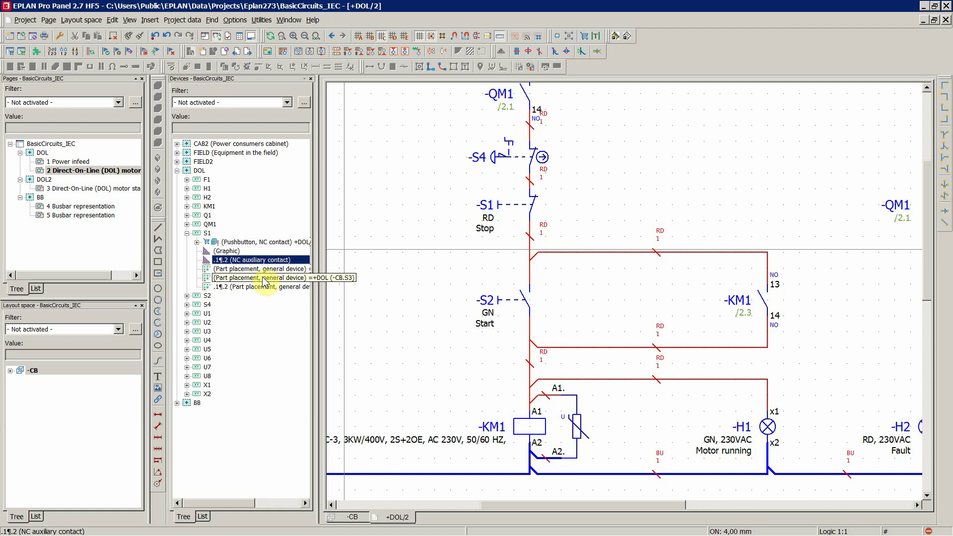
pyautogui.click(241, 242)
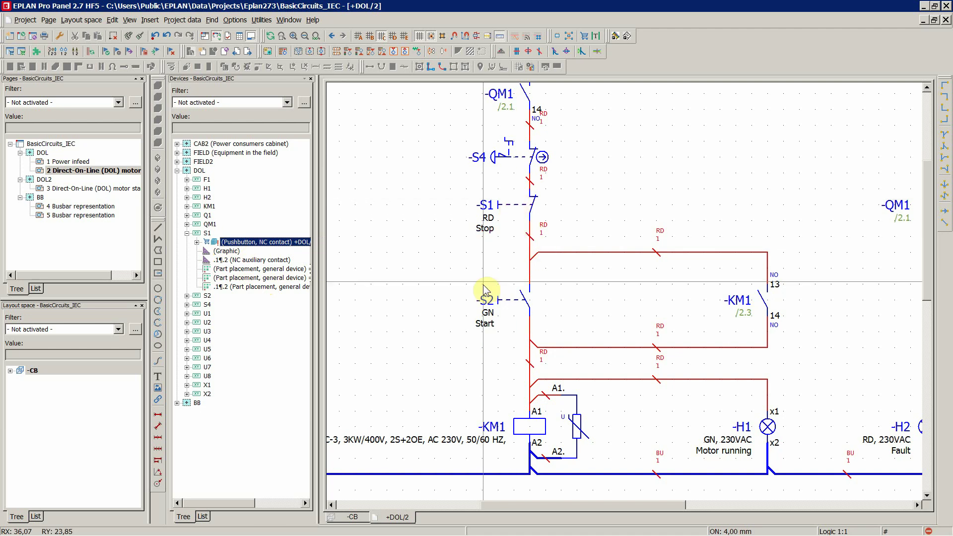
# Open S1's pushbutton NC contact properties and browse the Symbol / function data definitions
pyautogui.doubleClick(489, 219)
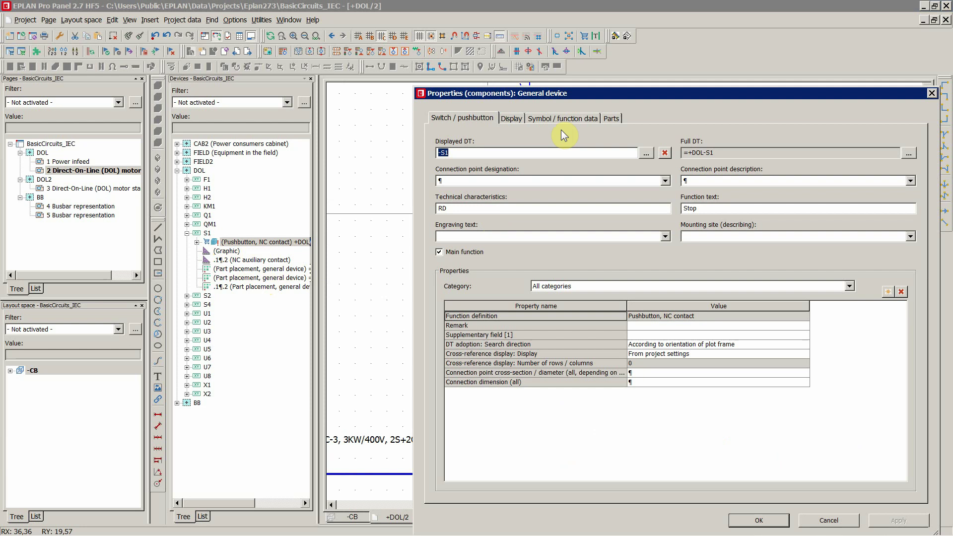
pyautogui.click(564, 119)
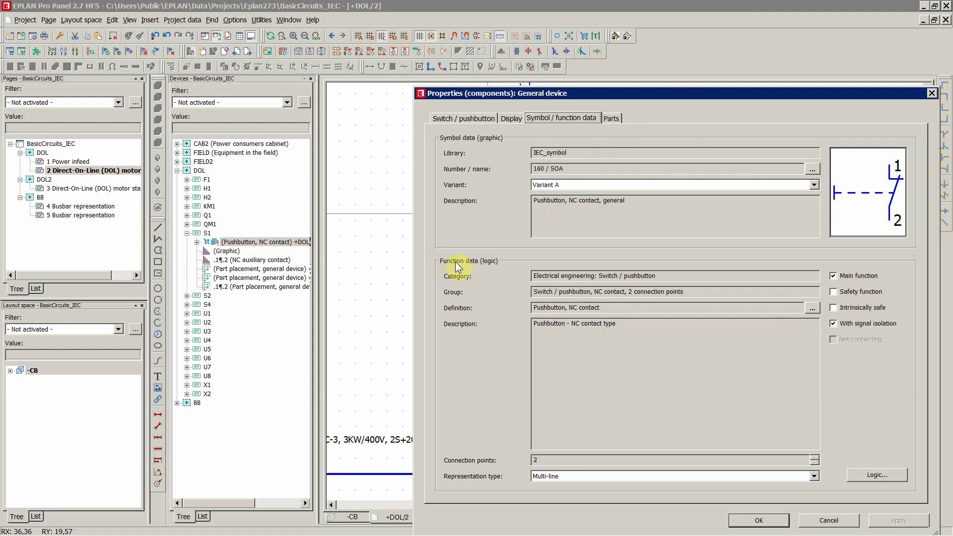
pyautogui.click(814, 307)
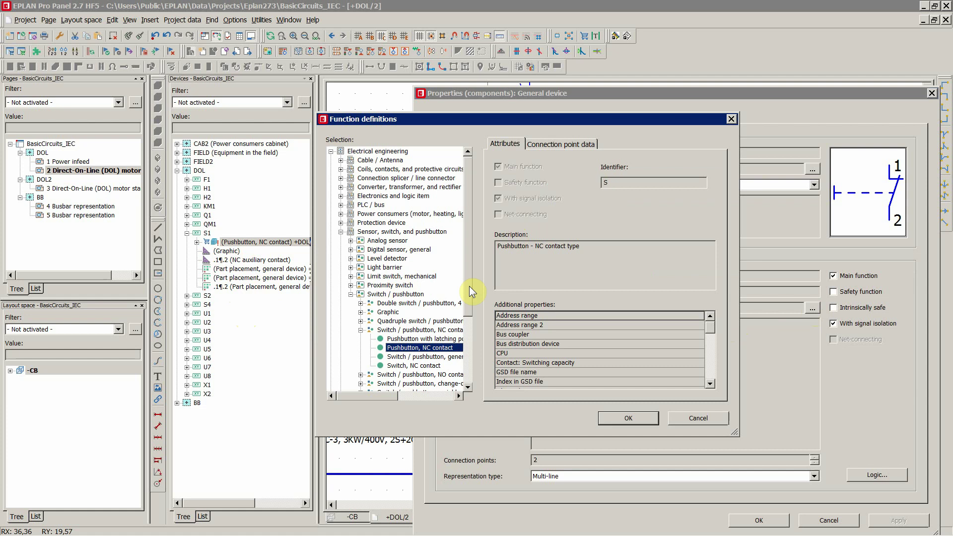
# Change S1's definition to NC auxiliary contact under NC contact, 2 connection points, and confirm
pyautogui.doubleClick(388, 169)
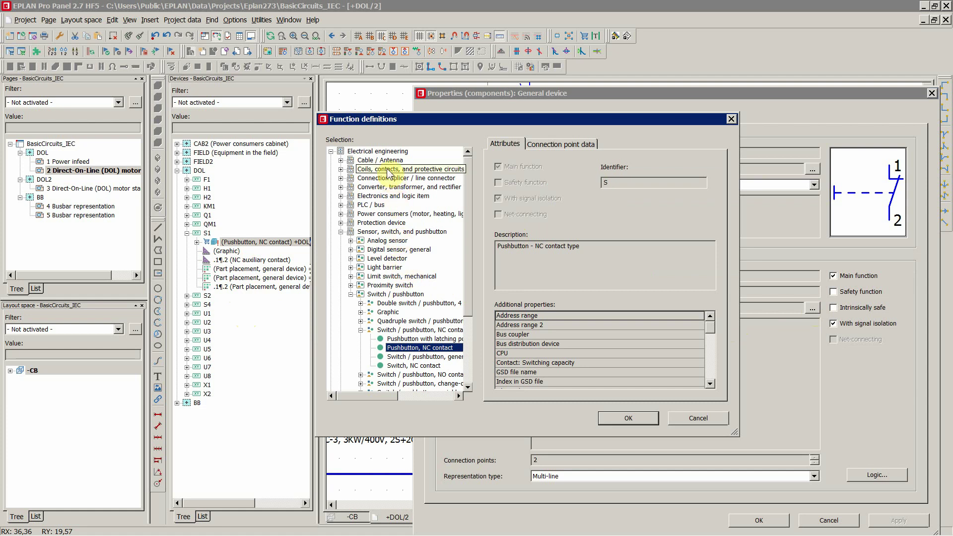
pyautogui.doubleClick(386, 196)
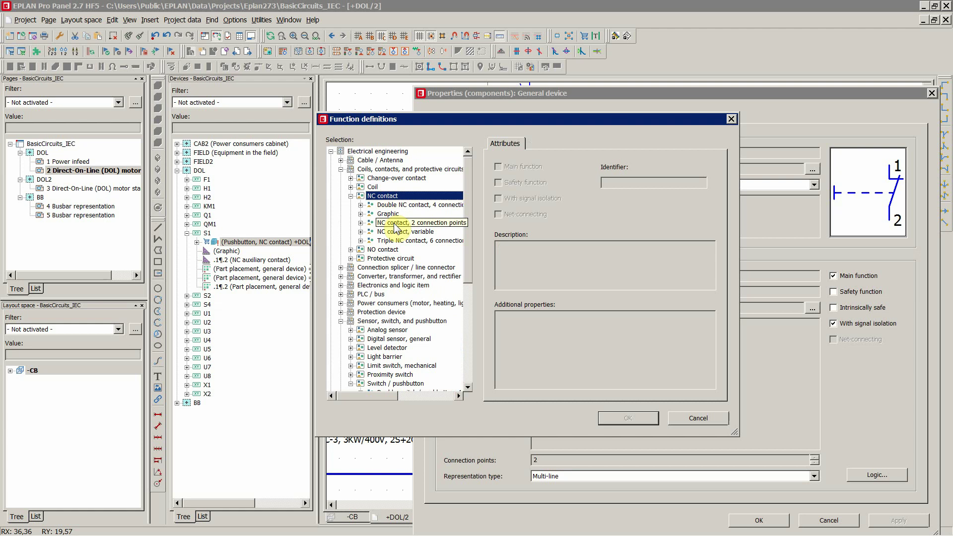
pyautogui.click(396, 224)
pyautogui.click(395, 224)
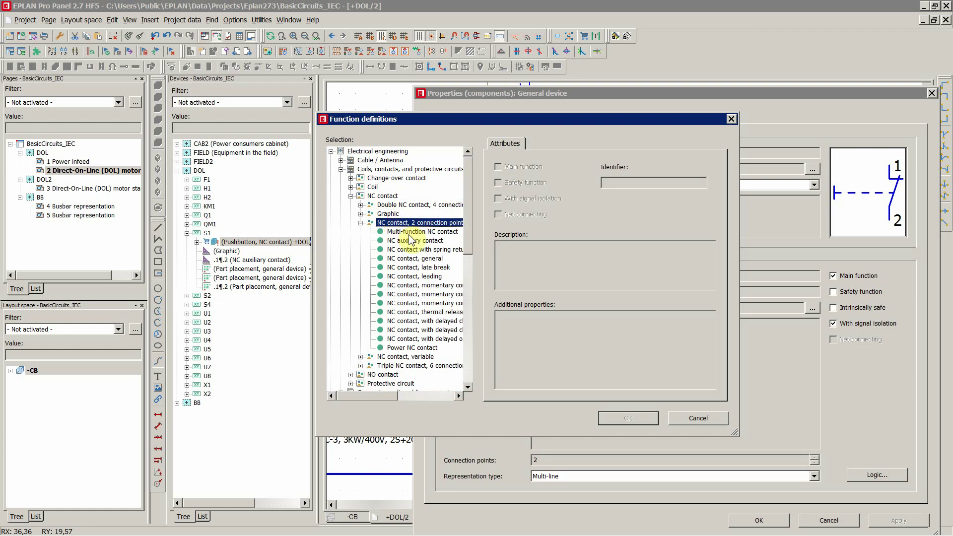
pyautogui.click(406, 241)
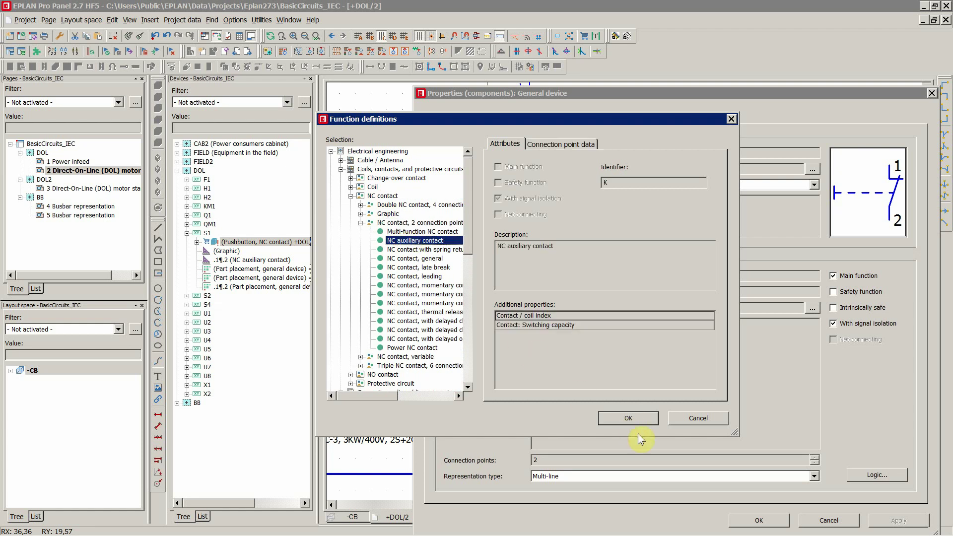
pyautogui.click(628, 420)
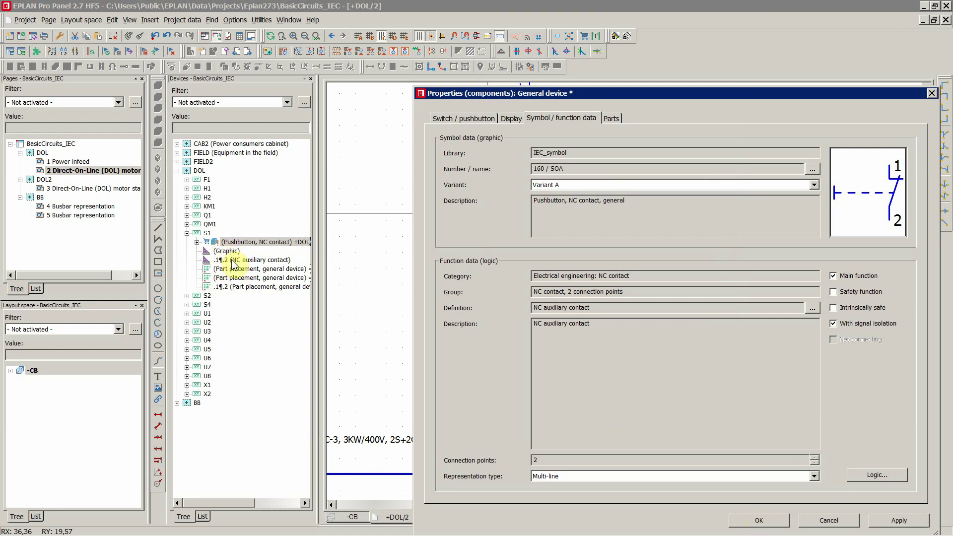
pyautogui.click(760, 522)
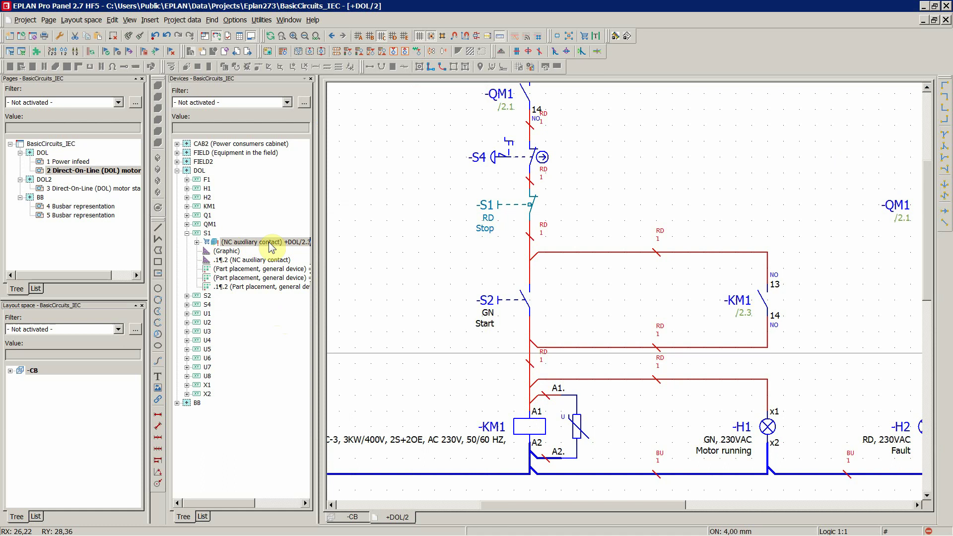
# Assign S1's .1/.2 NC auxiliary contact to the -S1 symbol and expand its part list
pyautogui.rightClick(239, 259)
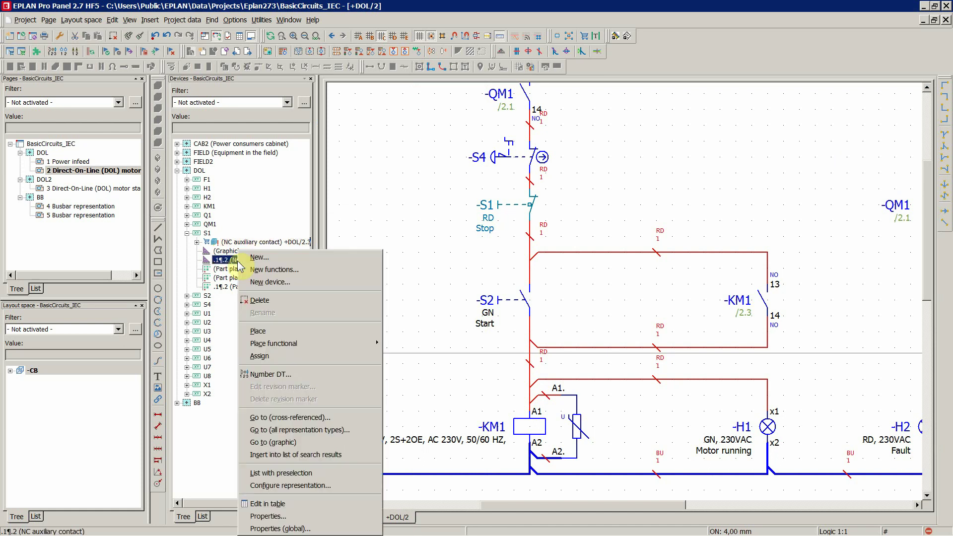
pyautogui.click(262, 359)
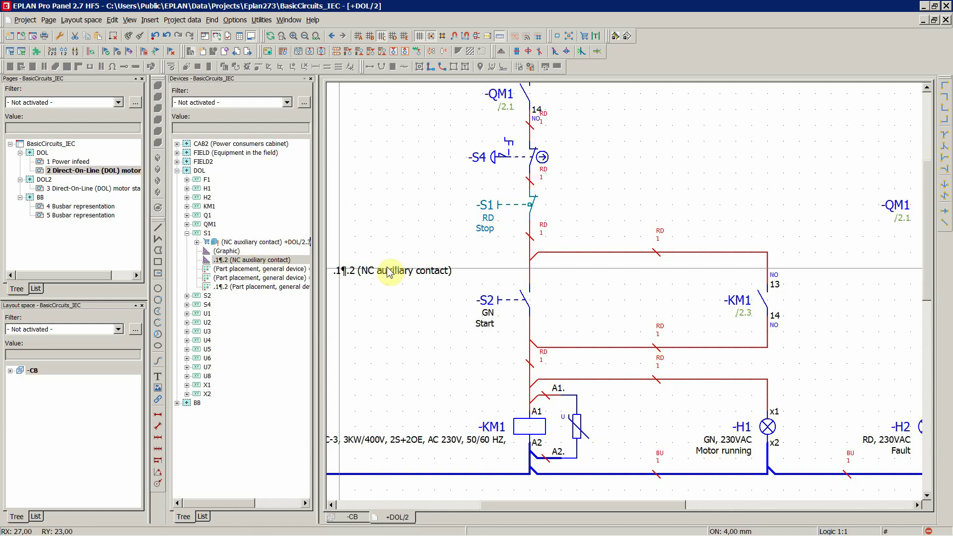
pyautogui.click(486, 205)
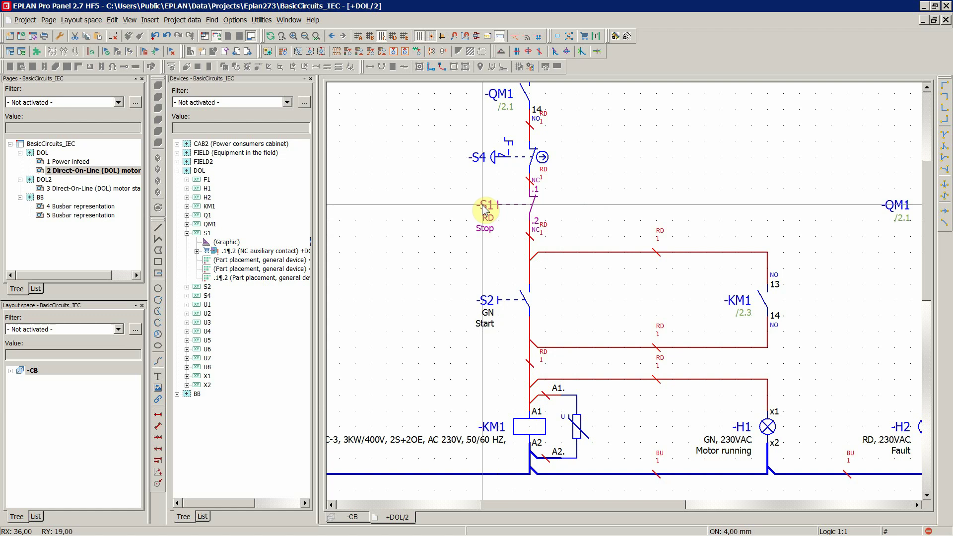
pyautogui.doubleClick(230, 254)
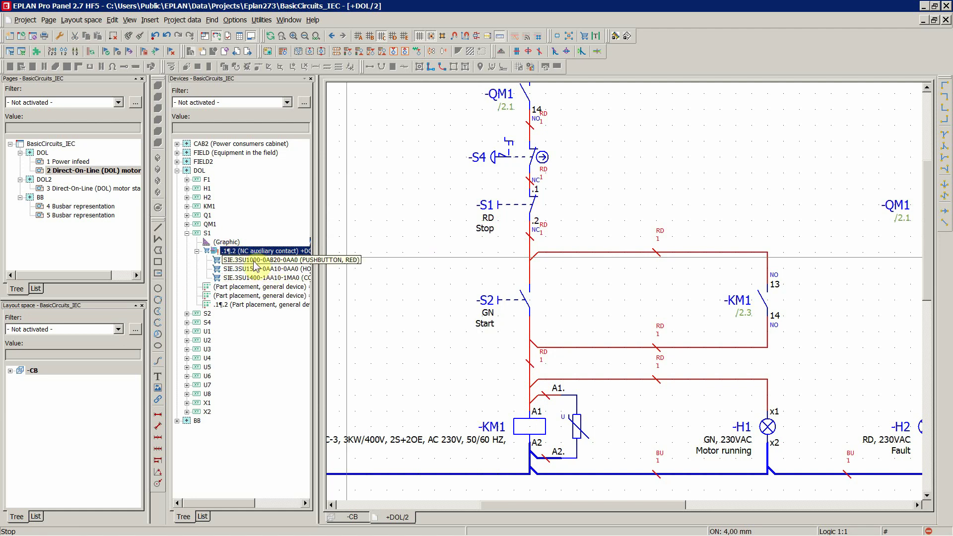
pyautogui.click(439, 233)
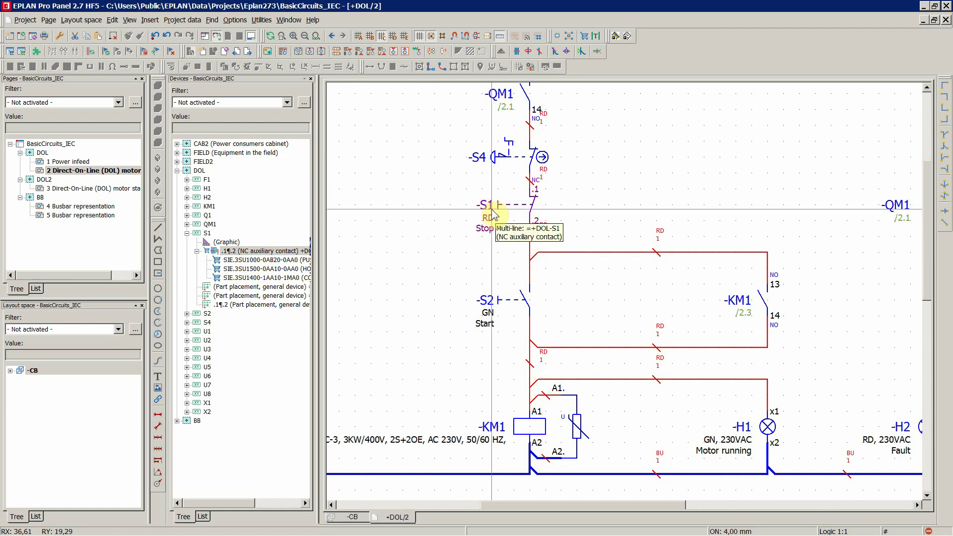
# Expand S2 in the device list and open the -S2 Start pushbutton's function definitions
pyautogui.doubleClick(207, 314)
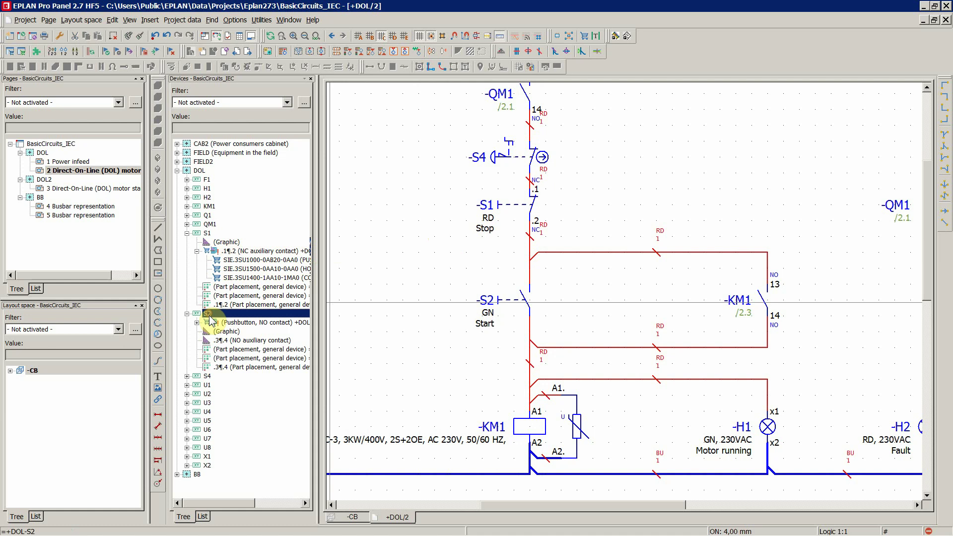
pyautogui.click(493, 311)
pyautogui.doubleClick(245, 324)
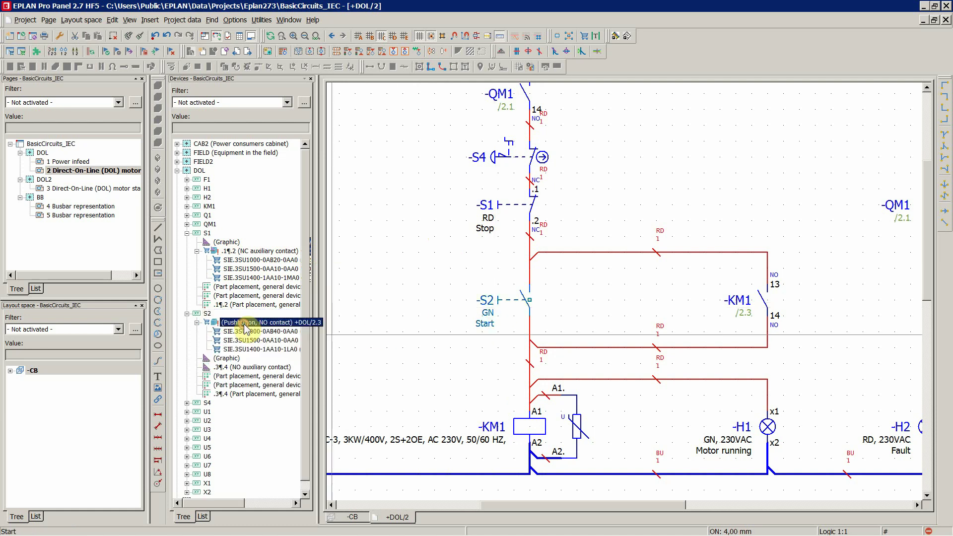
pyautogui.doubleClick(490, 309)
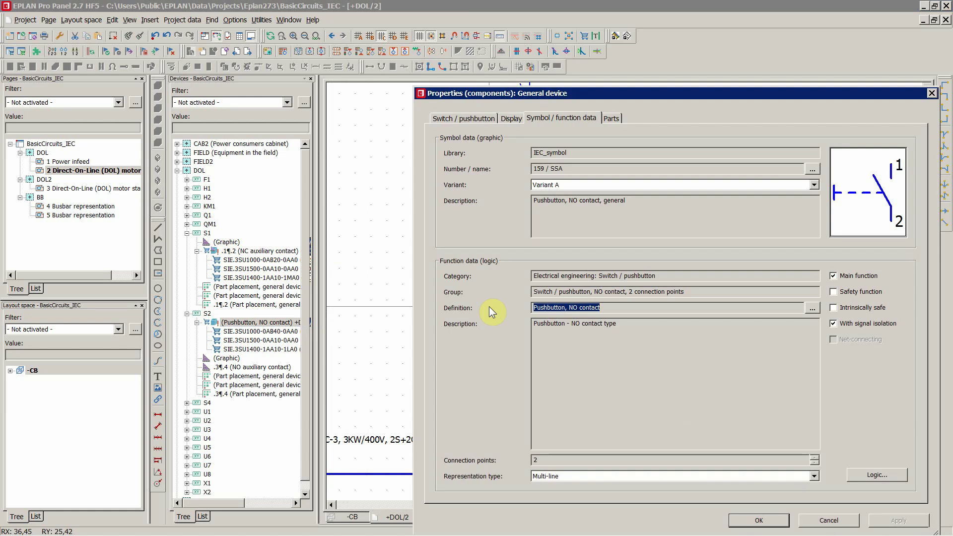
pyautogui.click(813, 309)
# Redefine -S2 as an NO auxiliary contact under NO contact, 2 connection points
pyautogui.doubleClick(392, 169)
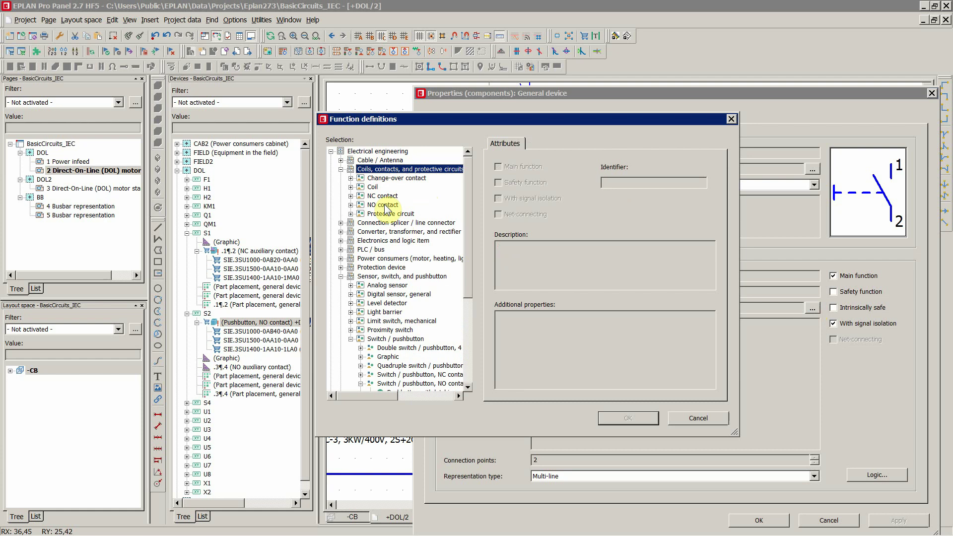
pyautogui.doubleClick(380, 195)
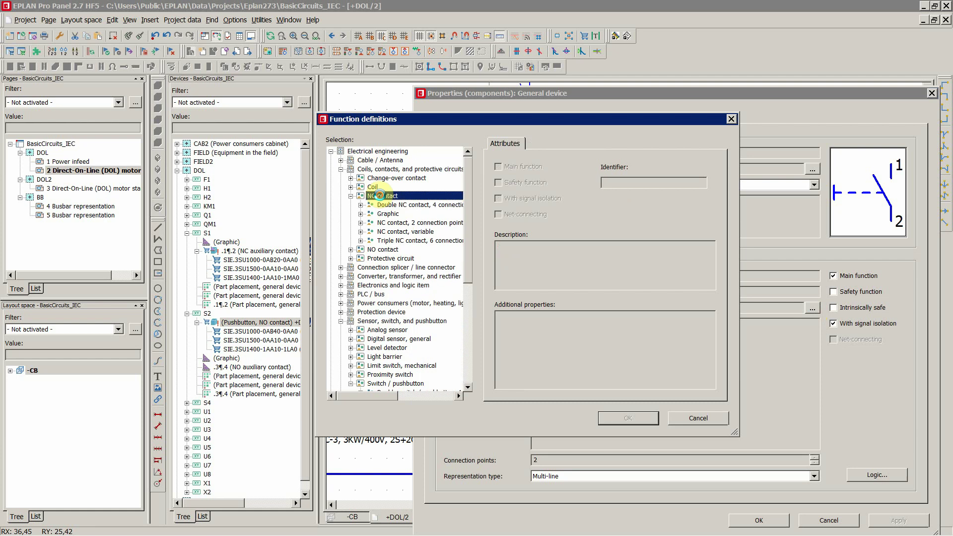
pyautogui.click(385, 250)
pyautogui.doubleClick(385, 249)
pyautogui.doubleClick(398, 277)
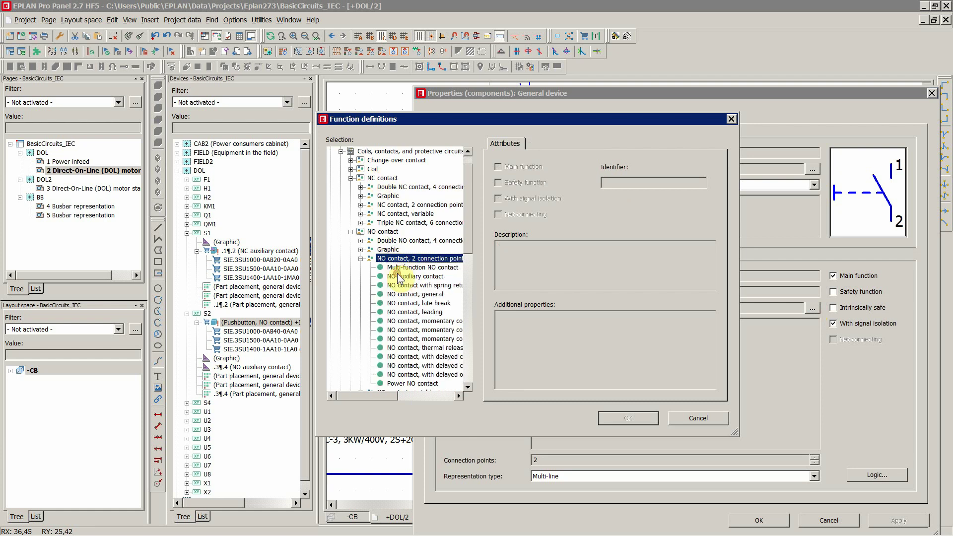
pyautogui.click(399, 276)
pyautogui.click(636, 422)
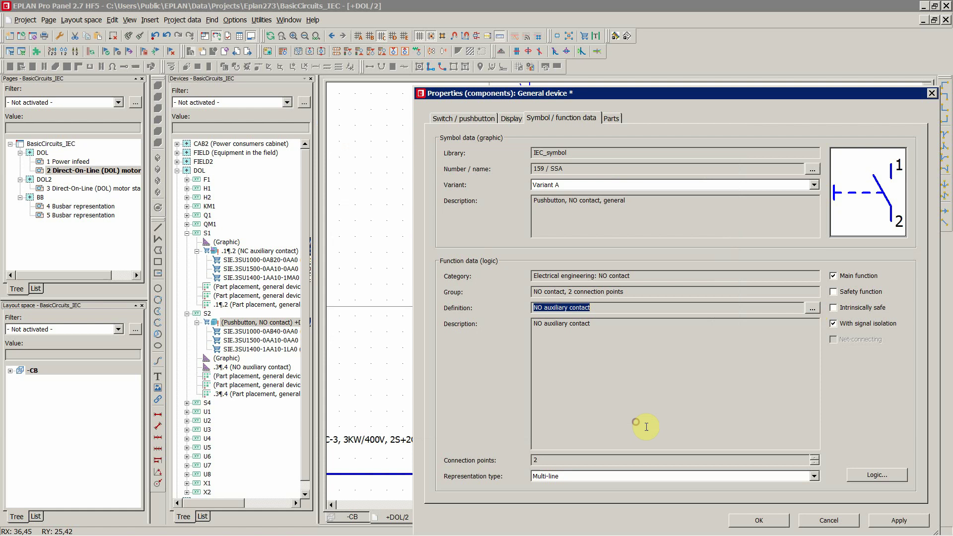
pyautogui.click(758, 521)
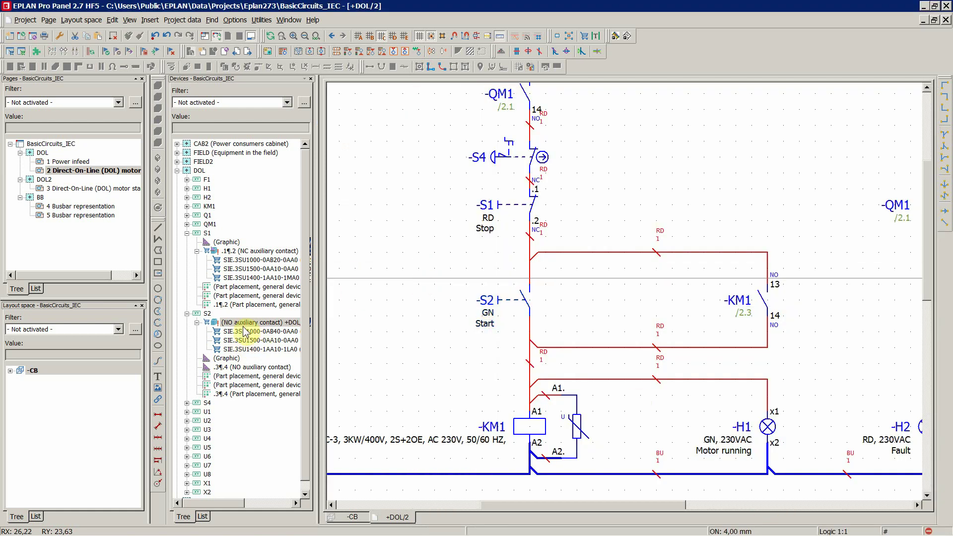
# Place S2's NO auxiliary contact onto the -S2 symbol, showing contacts 3 and 4
pyautogui.rightClick(243, 372)
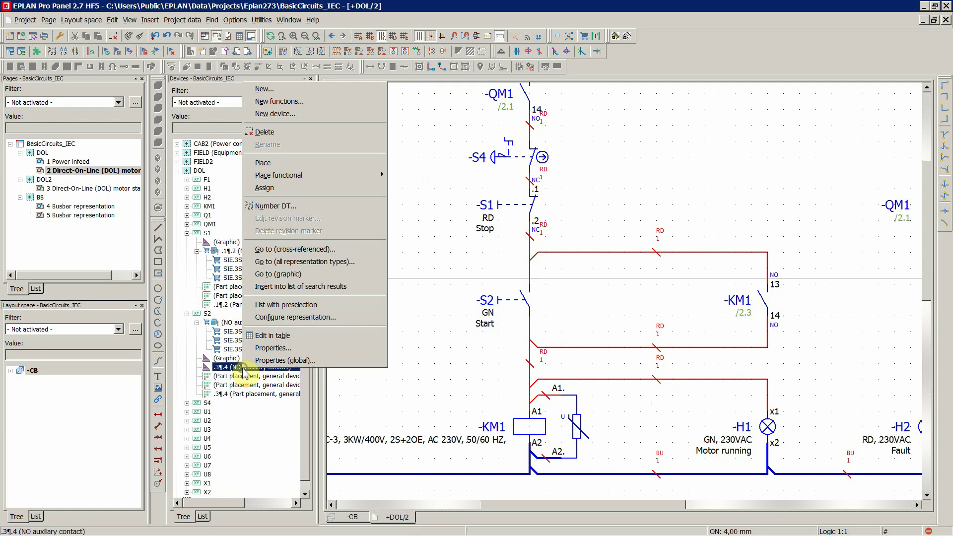
pyautogui.click(275, 193)
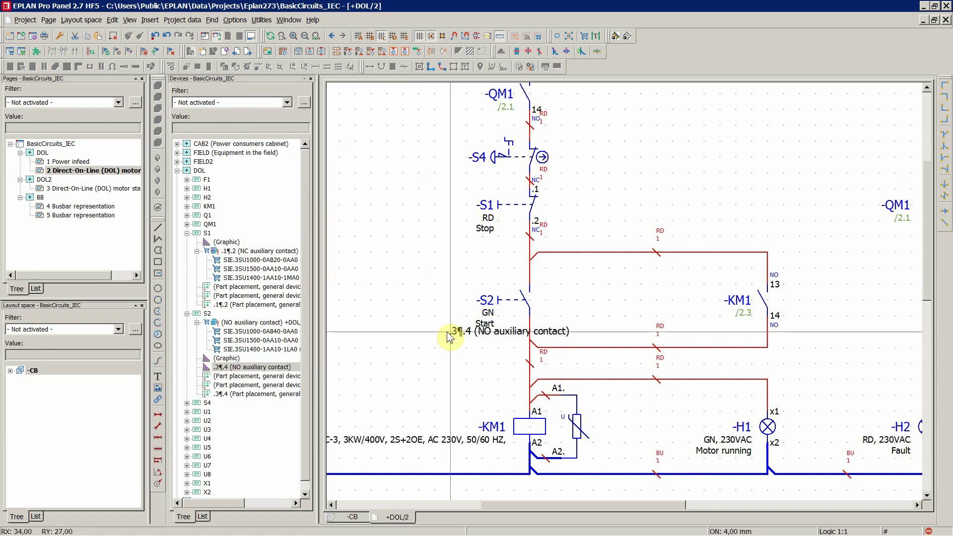
pyautogui.click(530, 301)
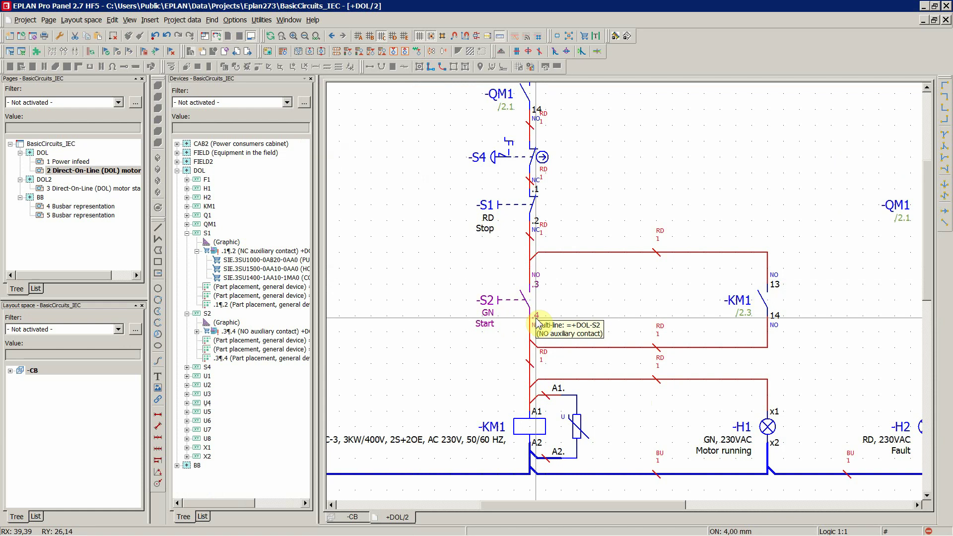
# Redefine the -S4 emergency stop as an NC auxiliary contact under NC contact, 2 connection points
pyautogui.doubleClick(207, 368)
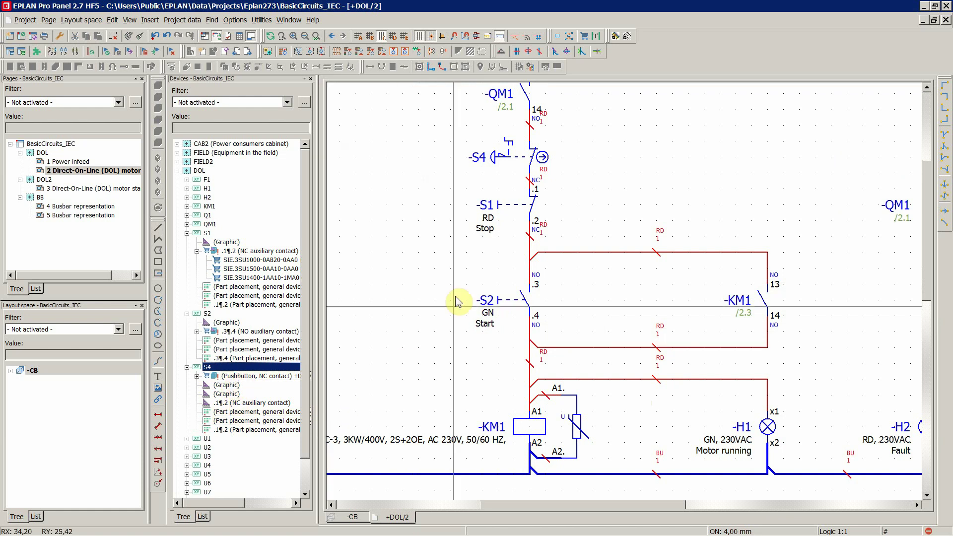
pyautogui.doubleClick(507, 159)
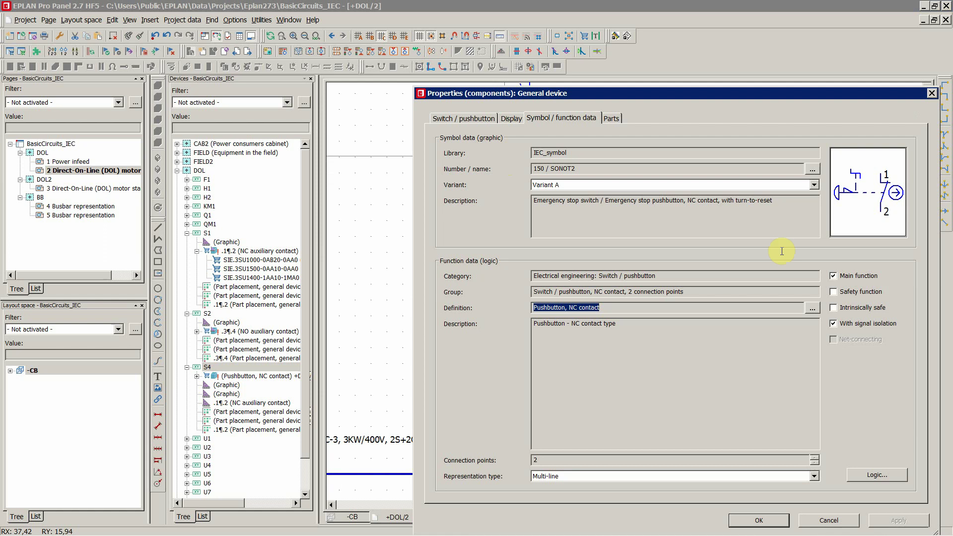
pyautogui.click(813, 311)
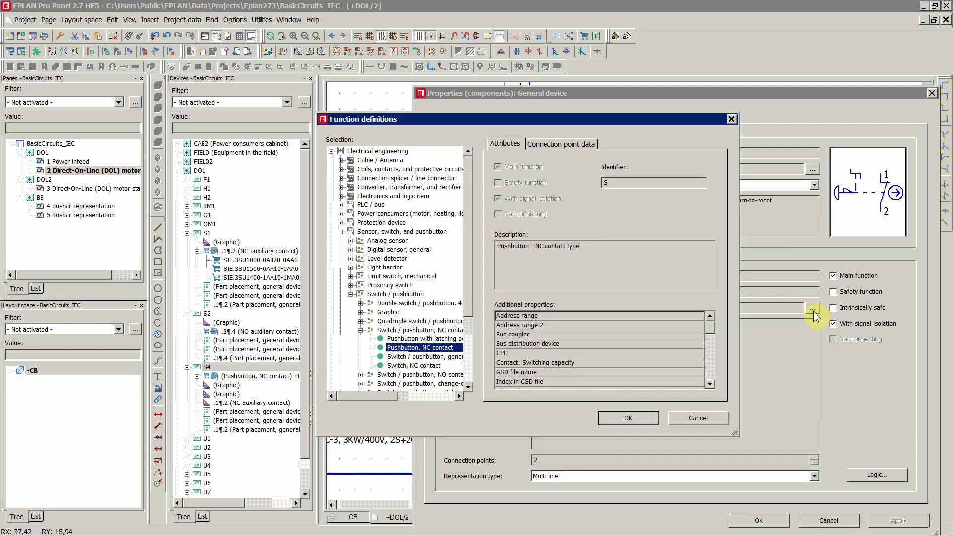
pyautogui.doubleClick(383, 169)
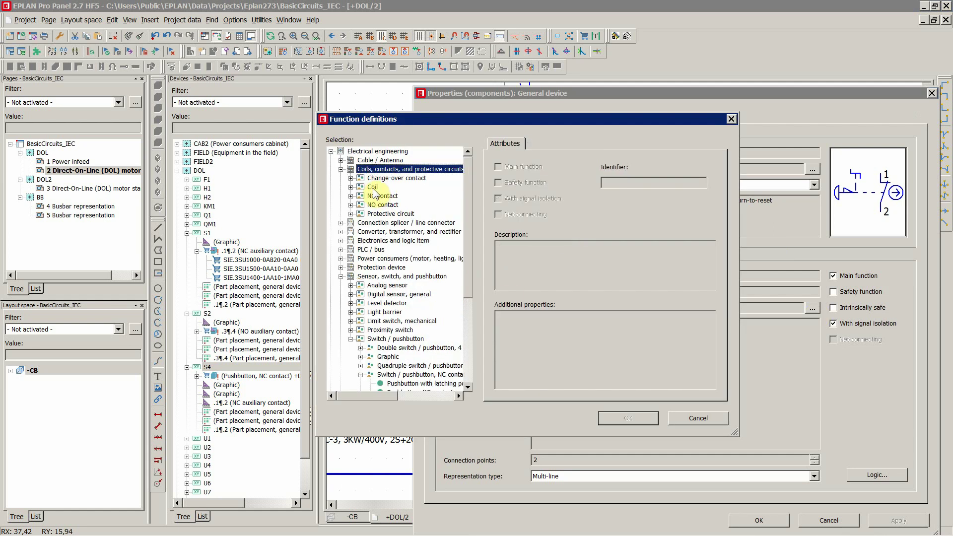
pyautogui.doubleClick(378, 197)
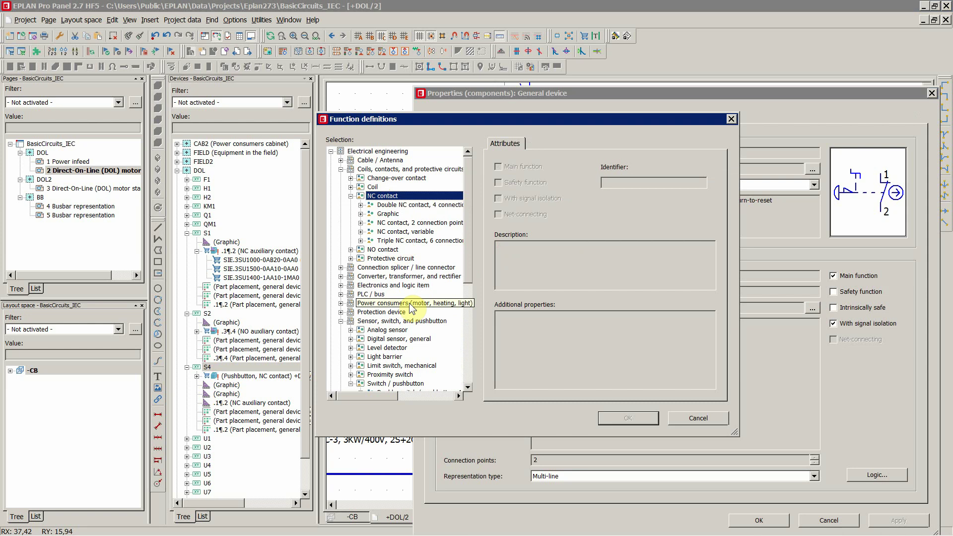
pyautogui.doubleClick(406, 223)
pyautogui.click(409, 241)
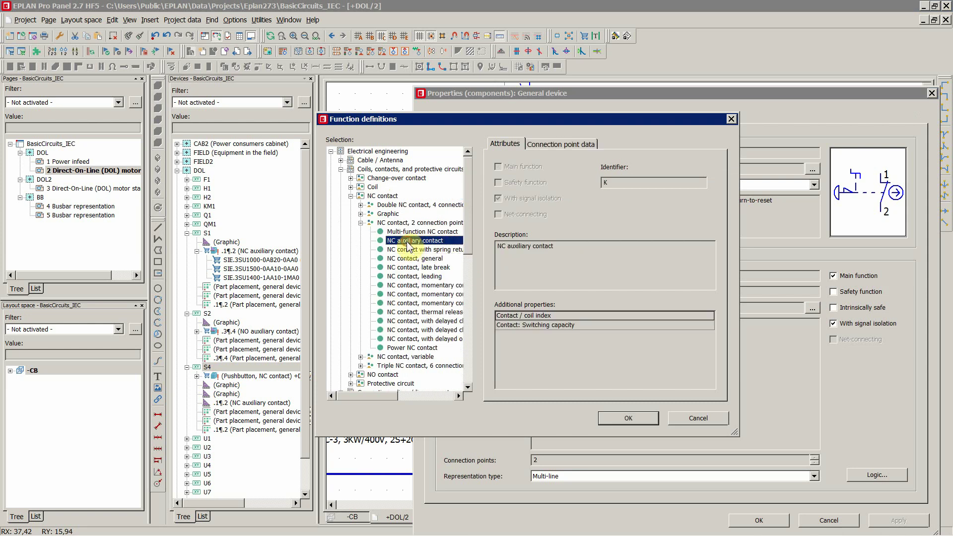
pyautogui.click(634, 418)
pyautogui.click(754, 521)
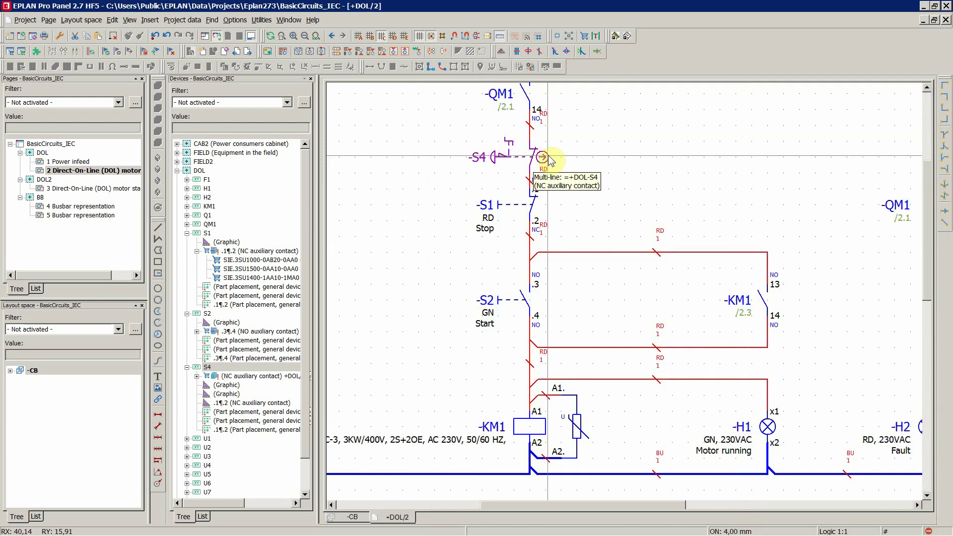
# Place S4's NC auxiliary contact on the -S4 symbol, showing contacts 1 and 2
pyautogui.rightClick(226, 406)
pyautogui.click(248, 221)
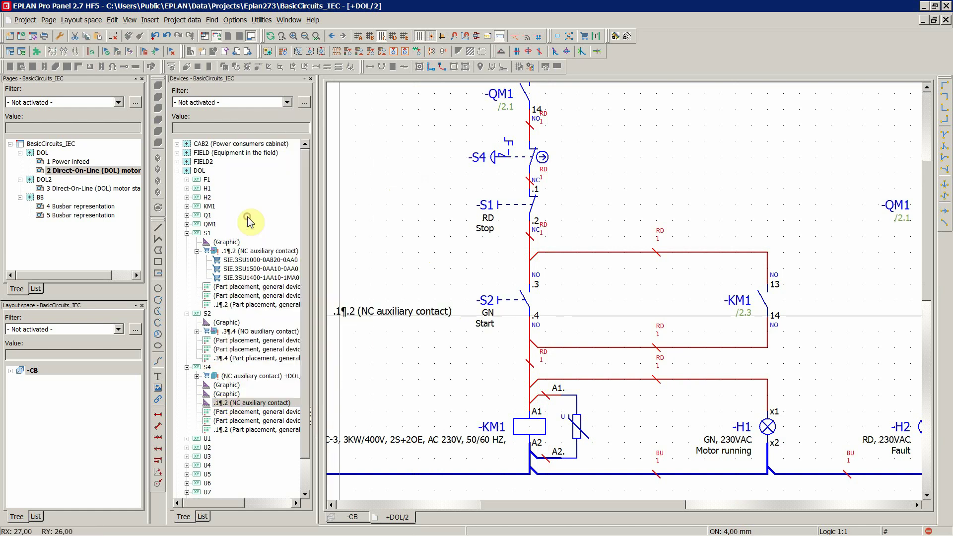
pyautogui.click(494, 160)
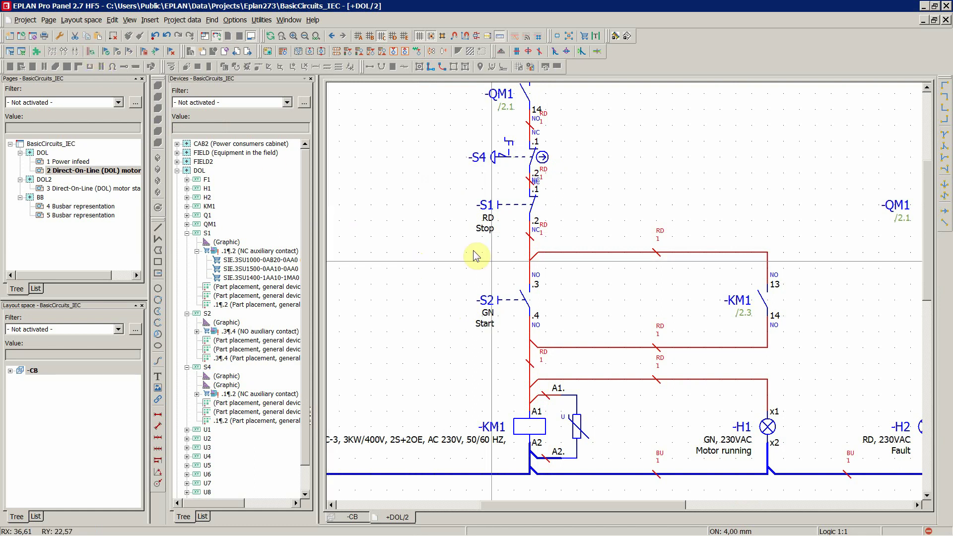
# Zoom out to the full DOL/2 page, then zoom back in slightly on the circuit
pyautogui.scroll(-2, 618, 307)
pyautogui.scroll(-3, 617, 307)
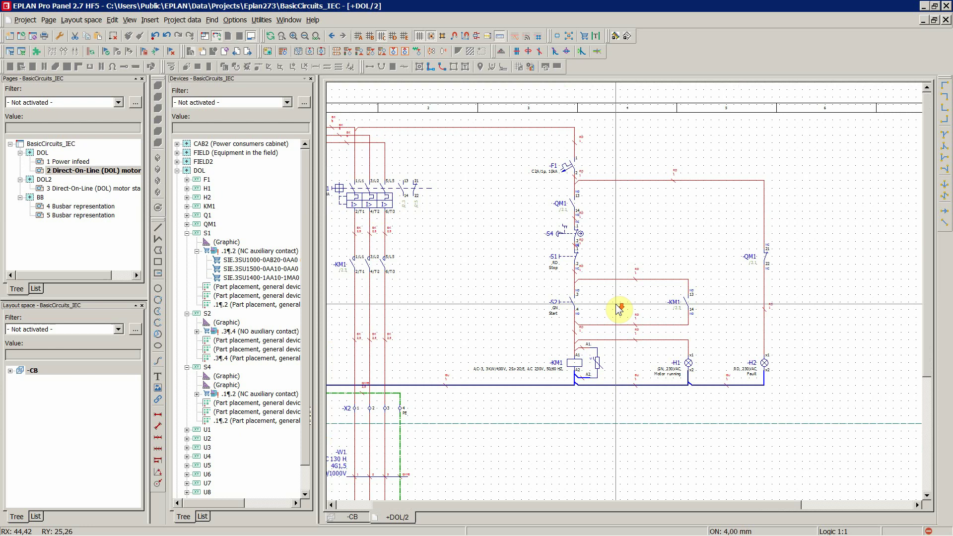
pyautogui.scroll(3, 407, 198)
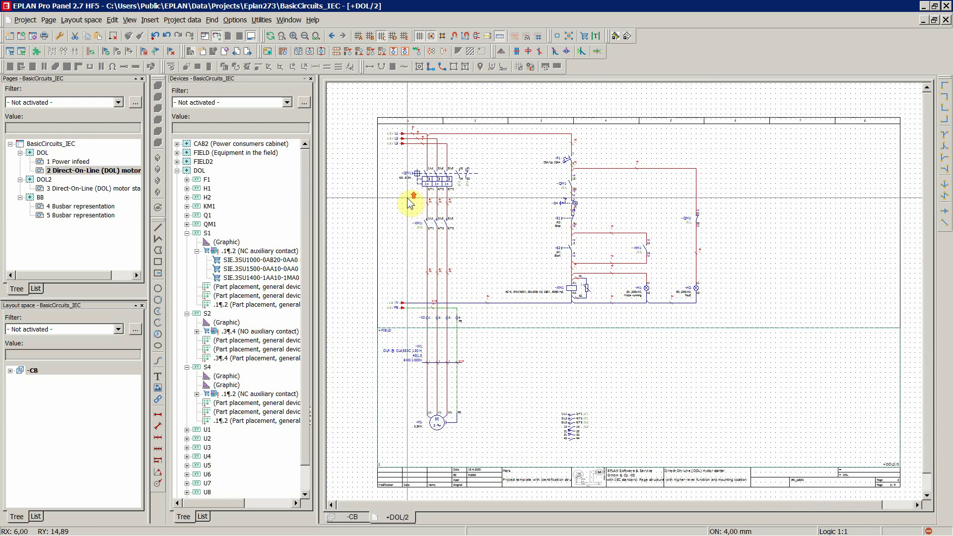